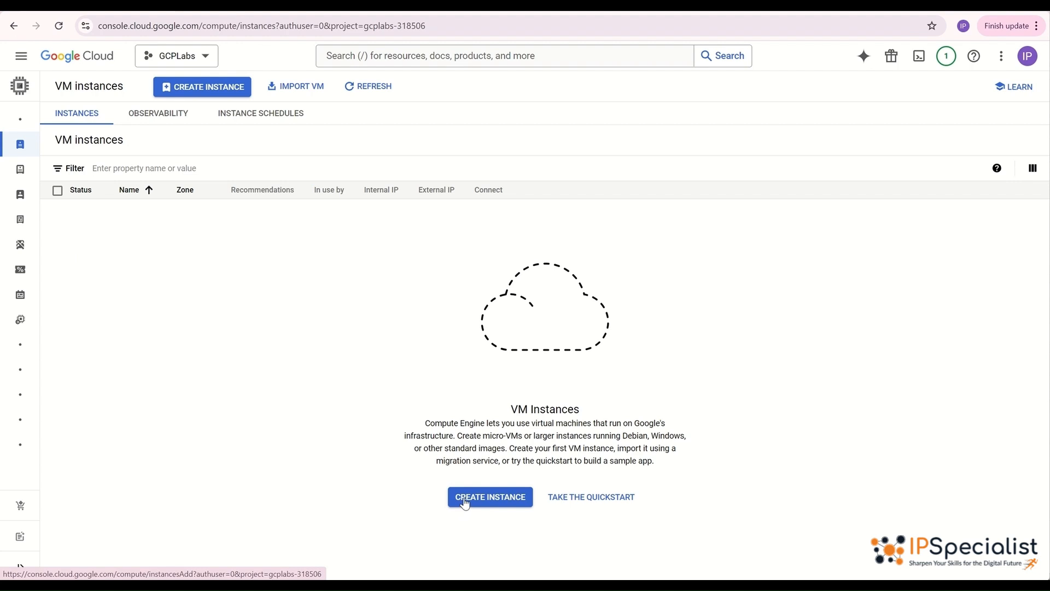
Start creating a new VM instance and name it webbi-newyear-vm
left_click(464, 500)
left_click(492, 499)
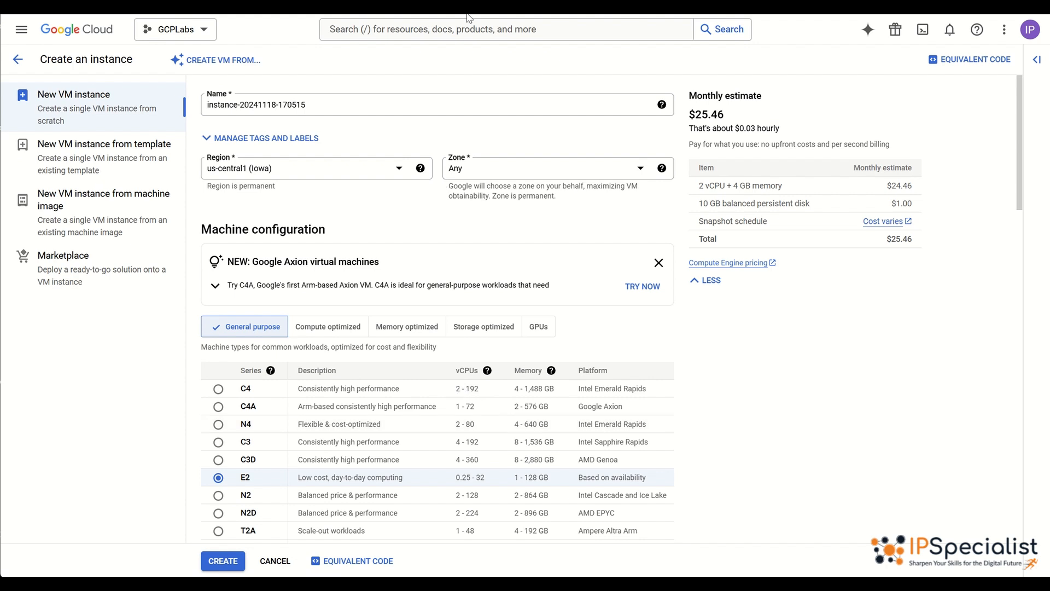
triple_click(372, 104)
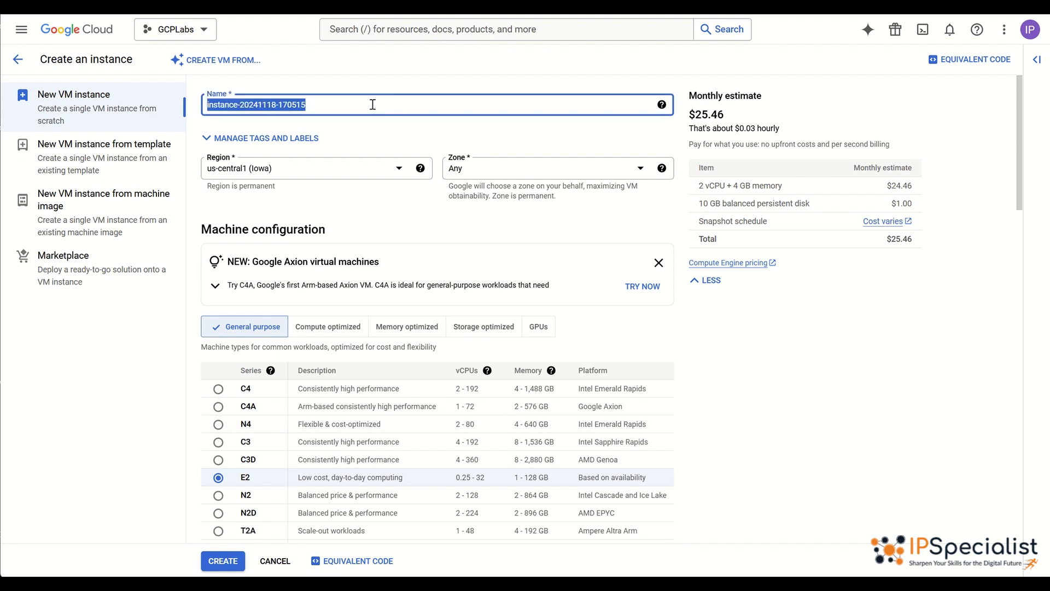
type("webbi")
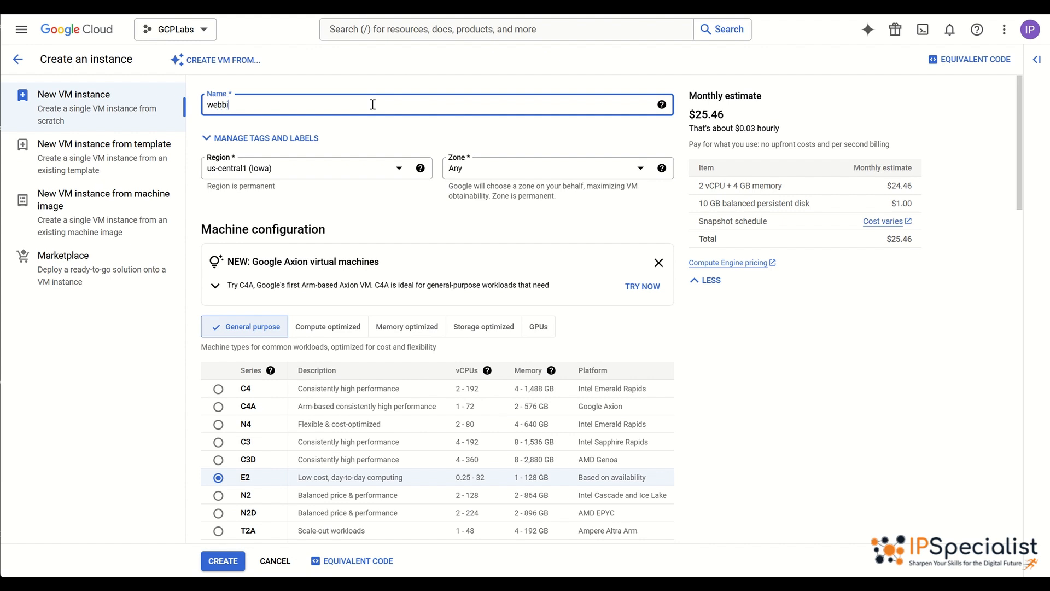
type("-newyear-vm")
Keep the region us-central1 (Iowa) and set the zone to us-central1-a
left_click(352, 175)
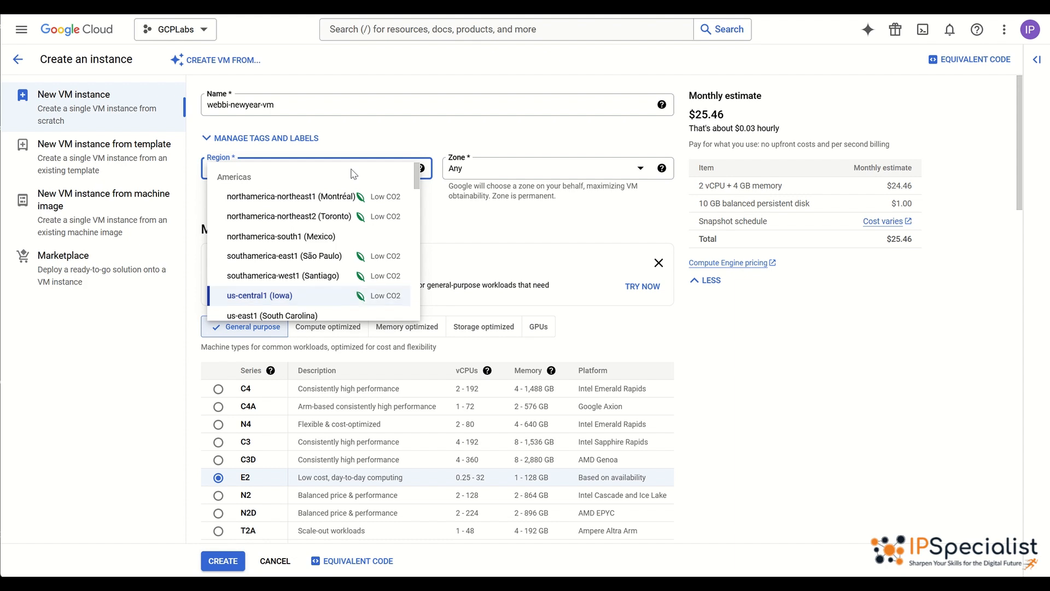
left_click(492, 171)
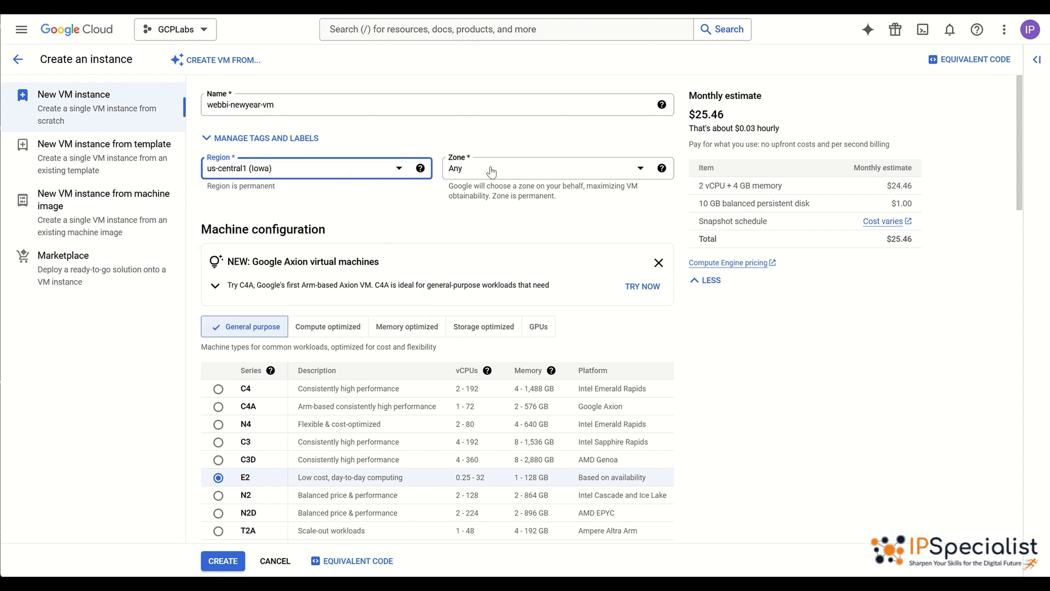
left_click(491, 172)
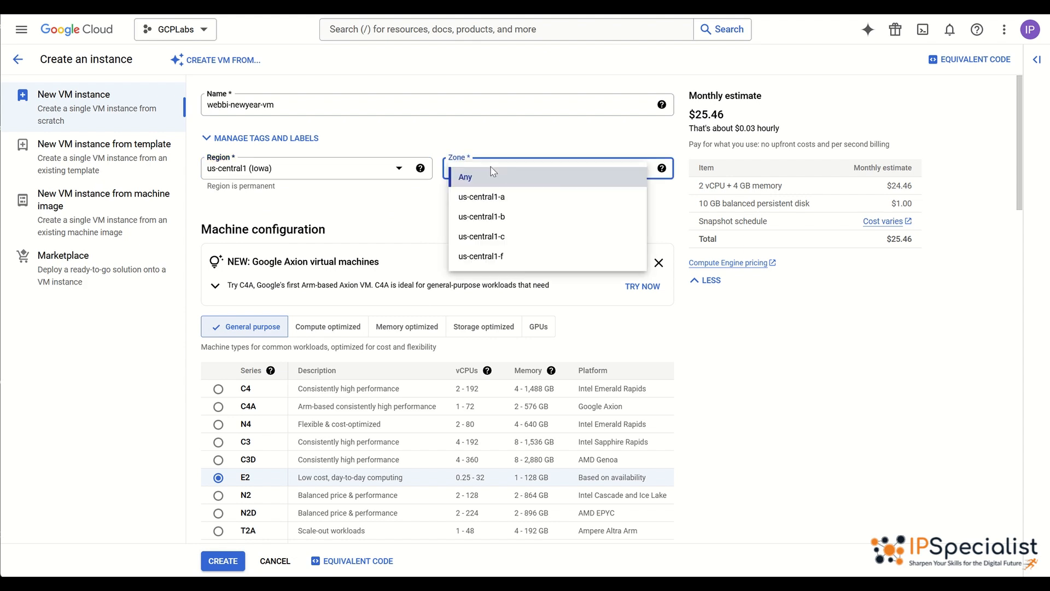
left_click(498, 197)
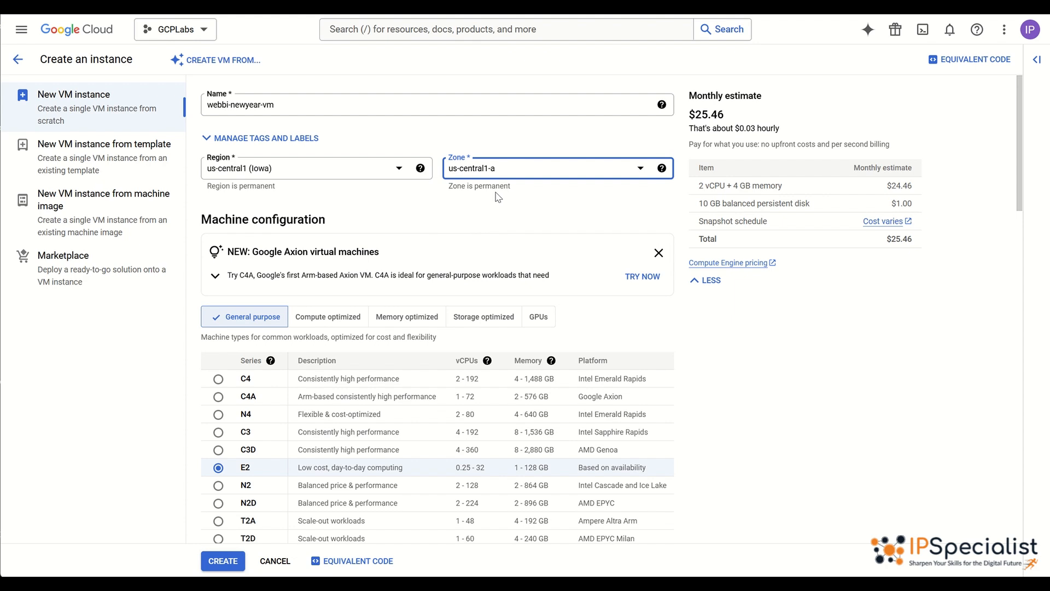
Review the machine series and preset machine types, keeping E2 and e2-medium (2 vCPU, 1 core, 4 GB memory)
scroll(498, 197, "down", 2)
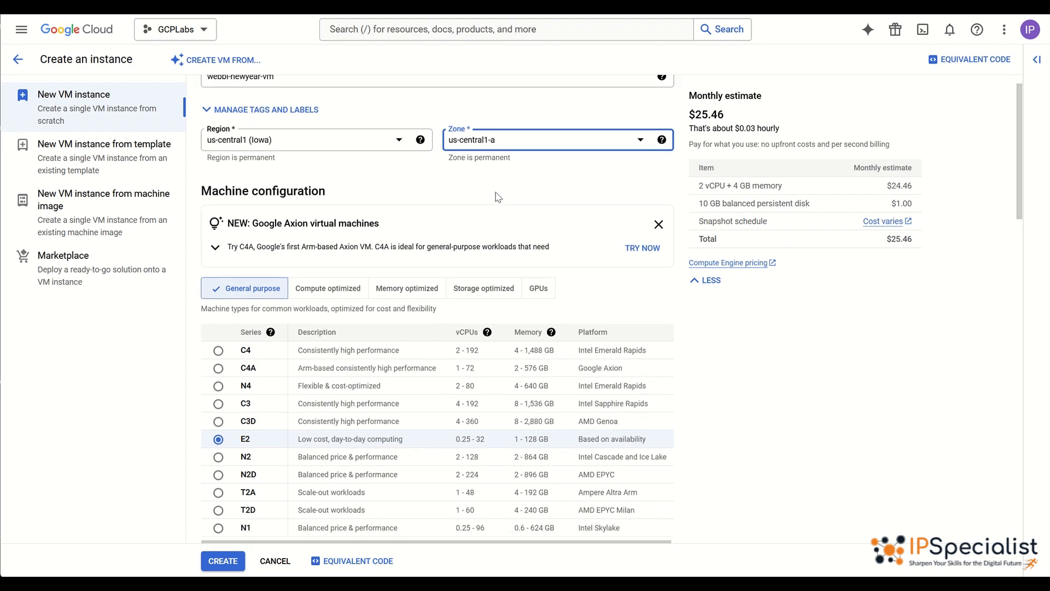
scroll(498, 197, "down", 4)
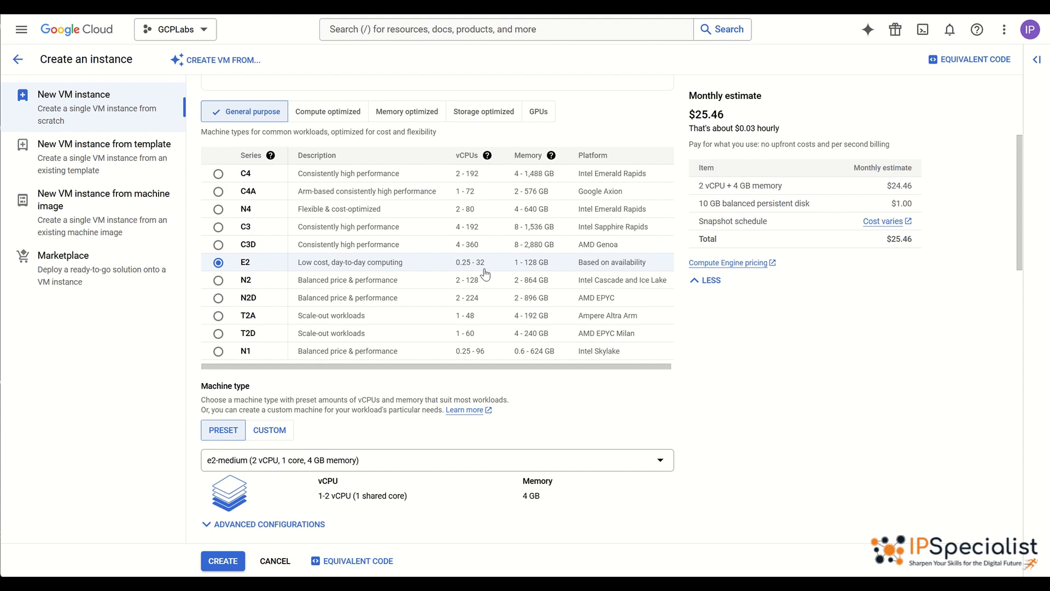
scroll(486, 274, "down", 3)
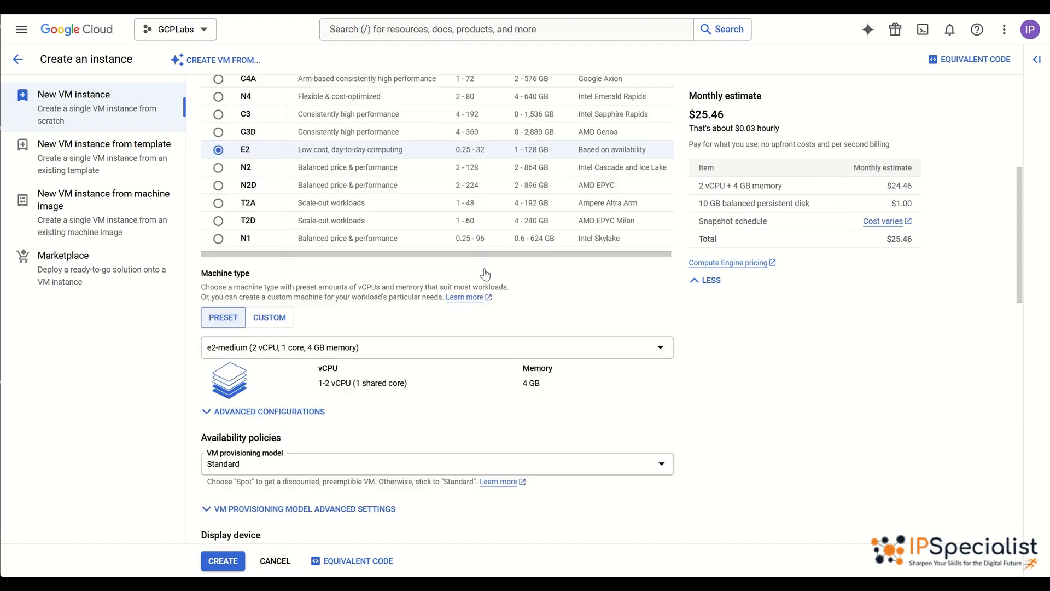
scroll(485, 274, "down", 1)
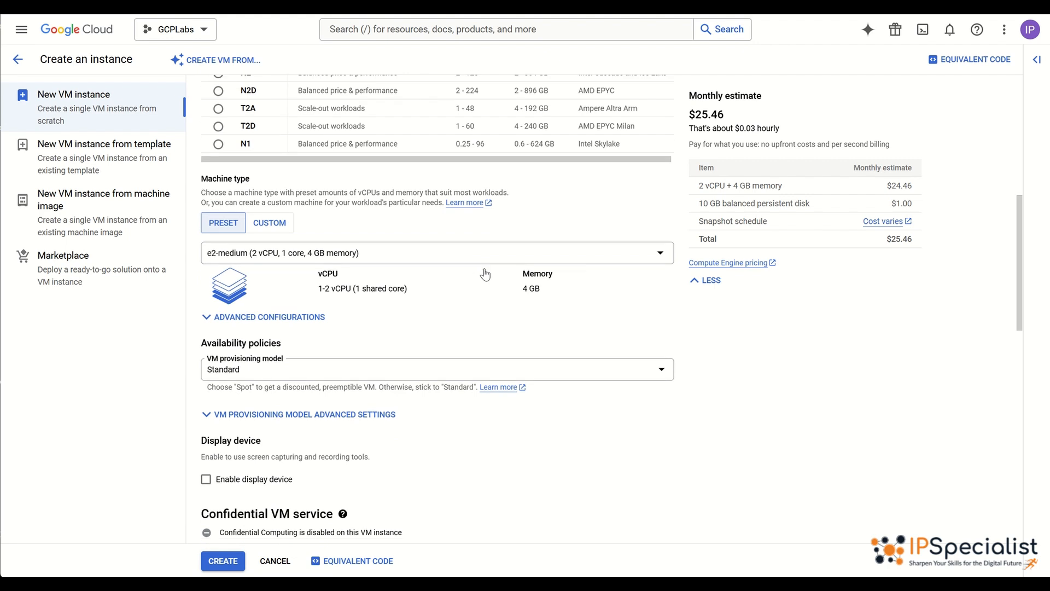
left_click(319, 257)
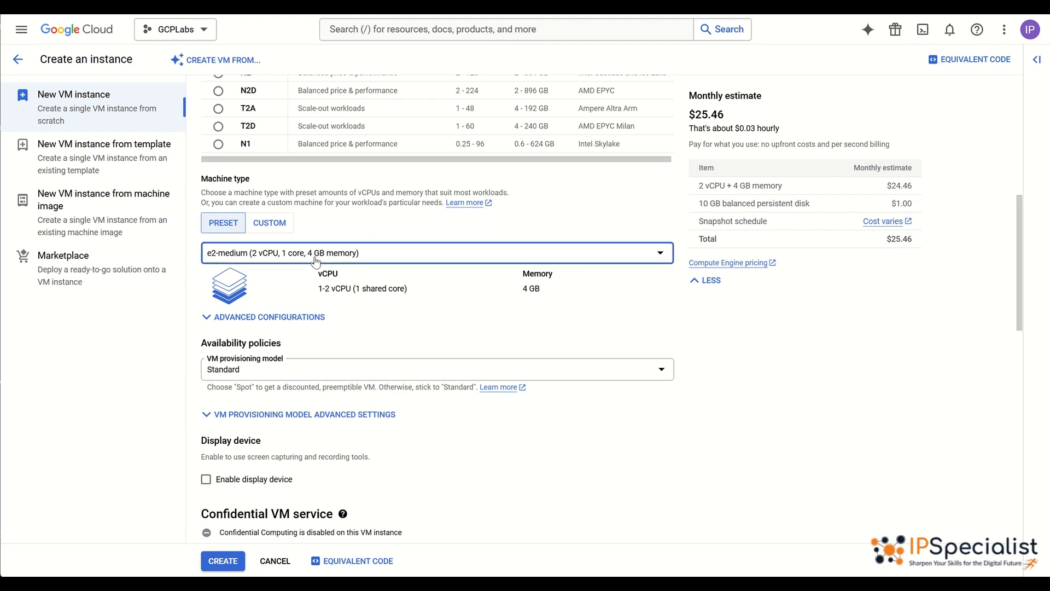
left_click(183, 292)
Change the boot disk size to 50 GB, keeping the Debian GNU/Linux 12 image and balanced persistent disk type
scroll(219, 362, "down", 1)
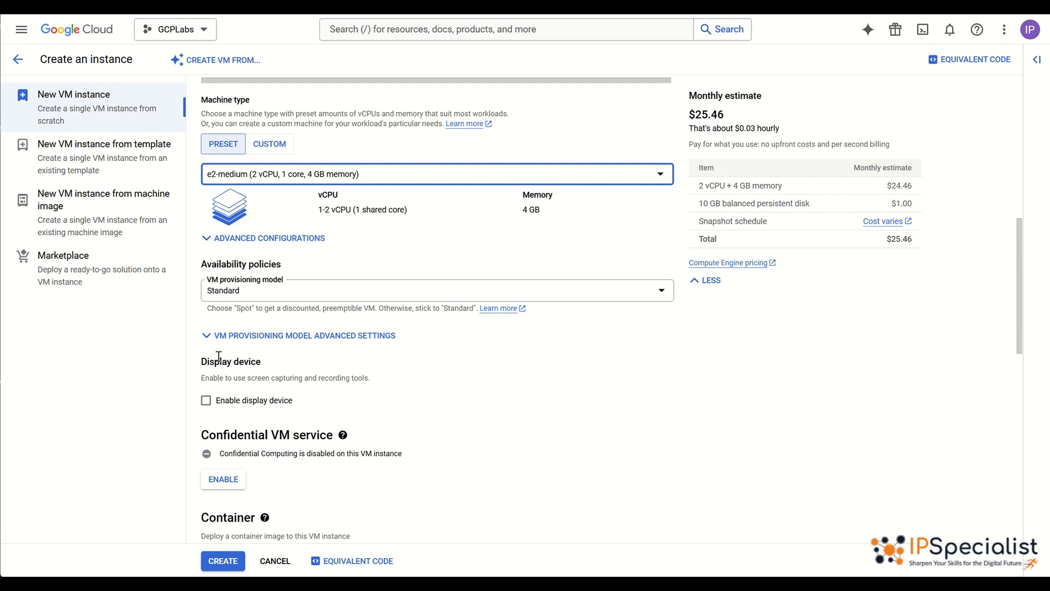
scroll(218, 356, "down", 1)
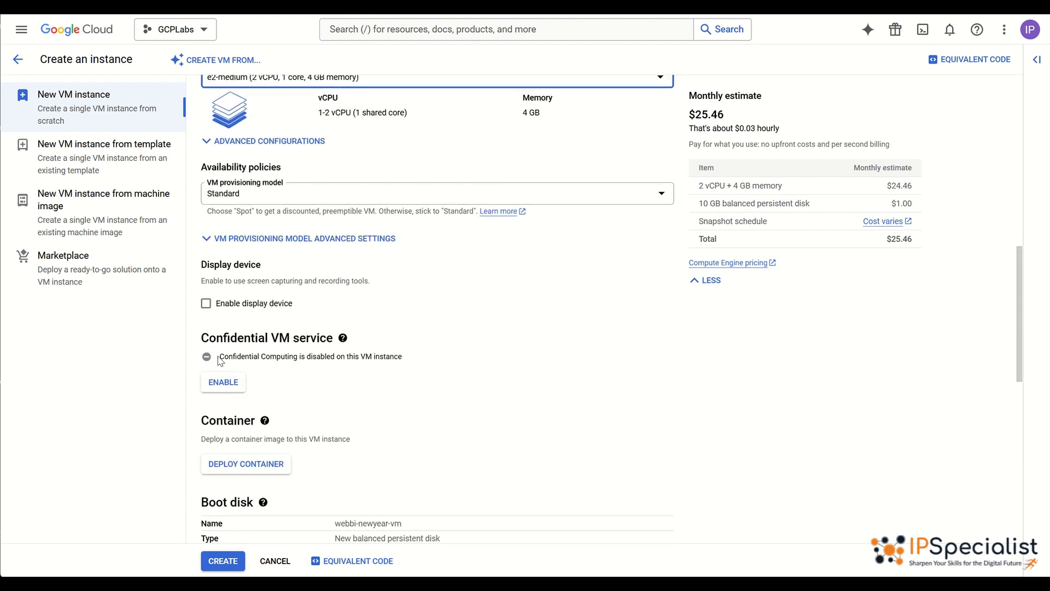
scroll(219, 362, "down", 1)
scroll(218, 356, "down", 1)
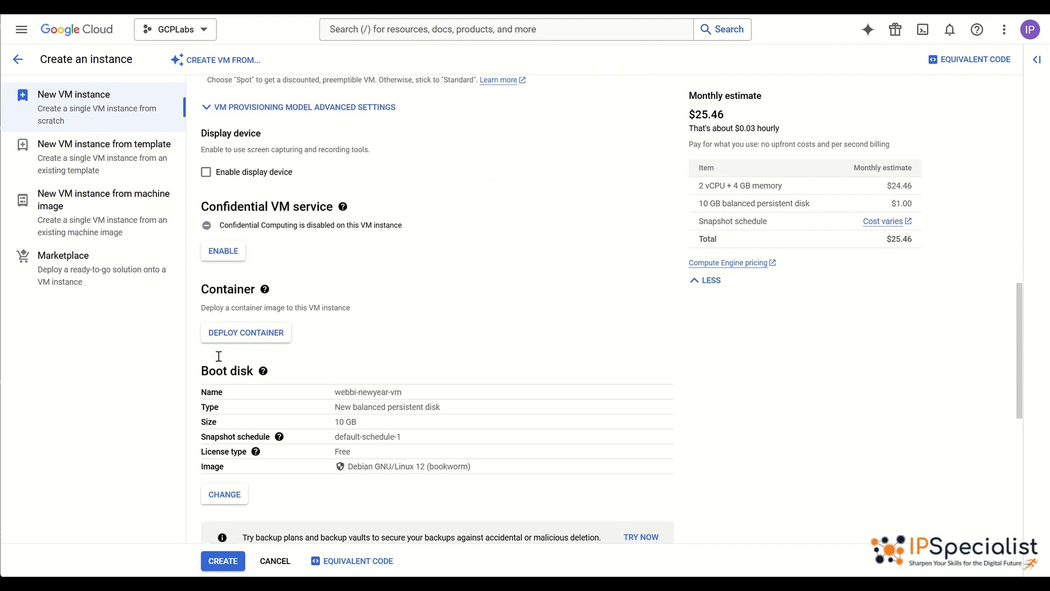
scroll(218, 356, "down", 1)
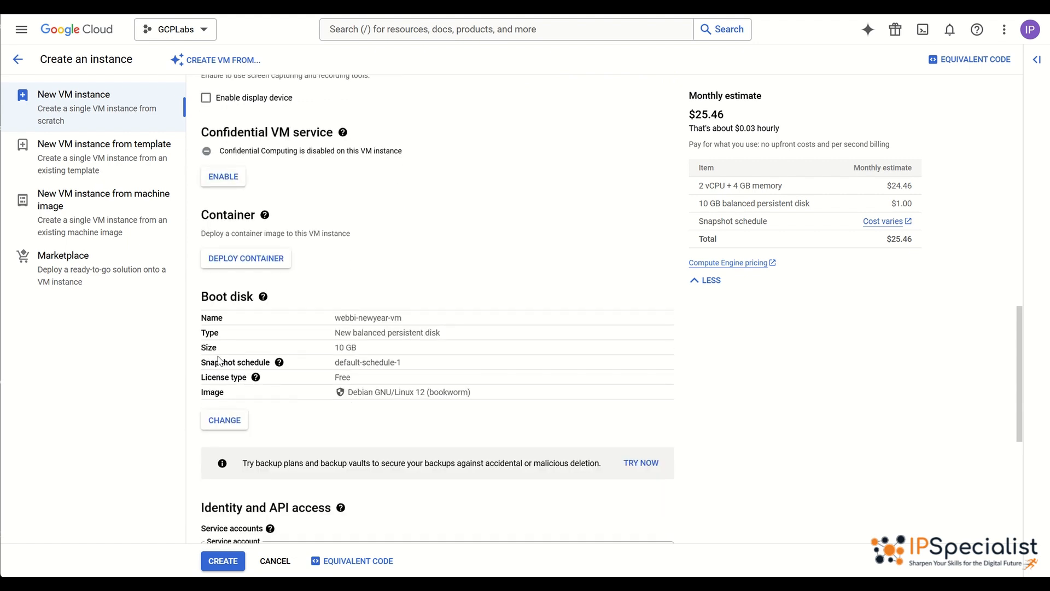
scroll(219, 360, "down", 1)
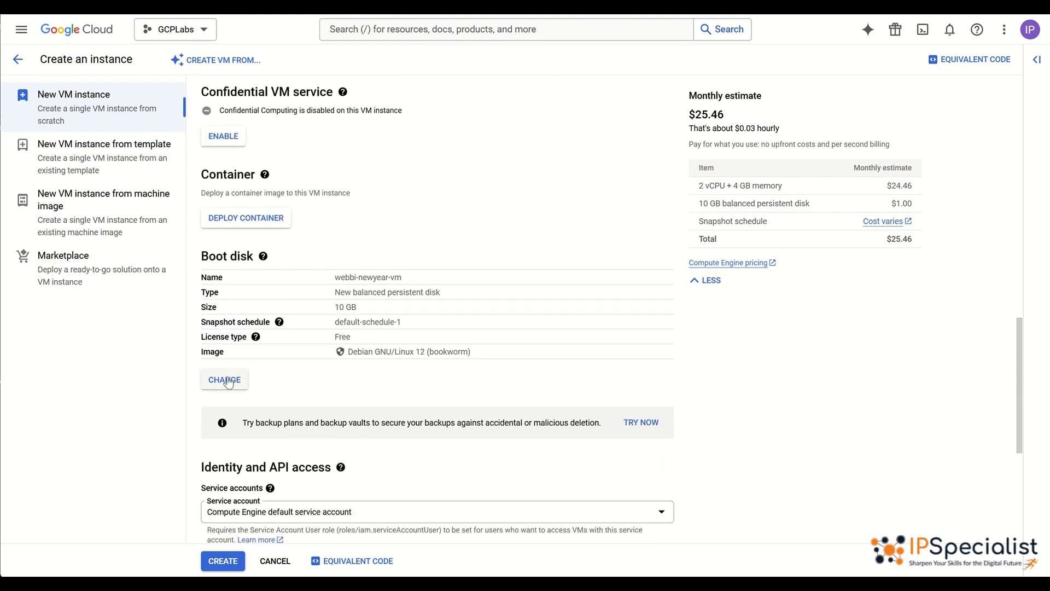
left_click(228, 380)
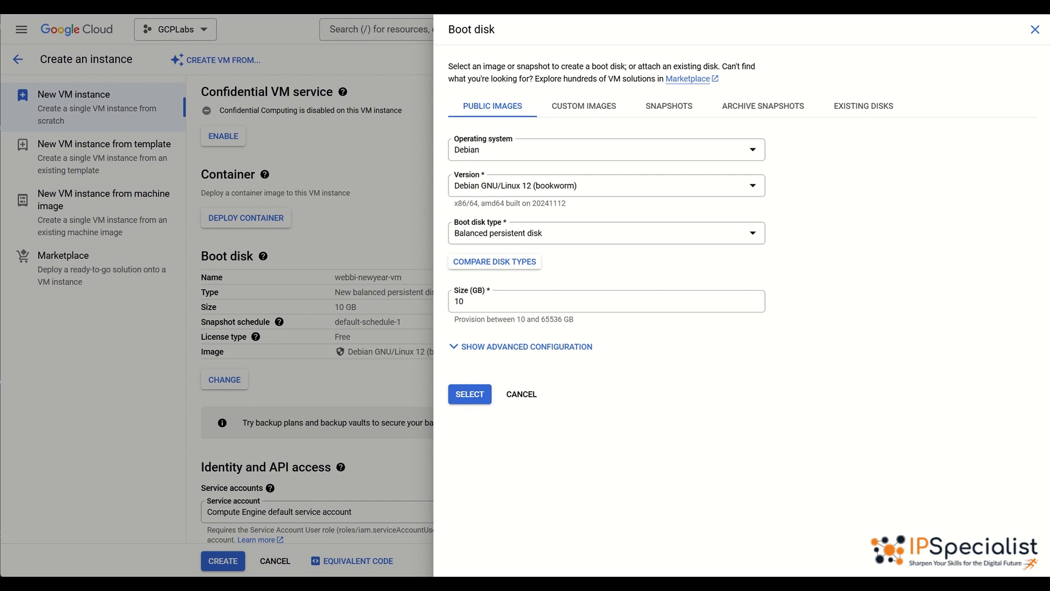
left_click(476, 310)
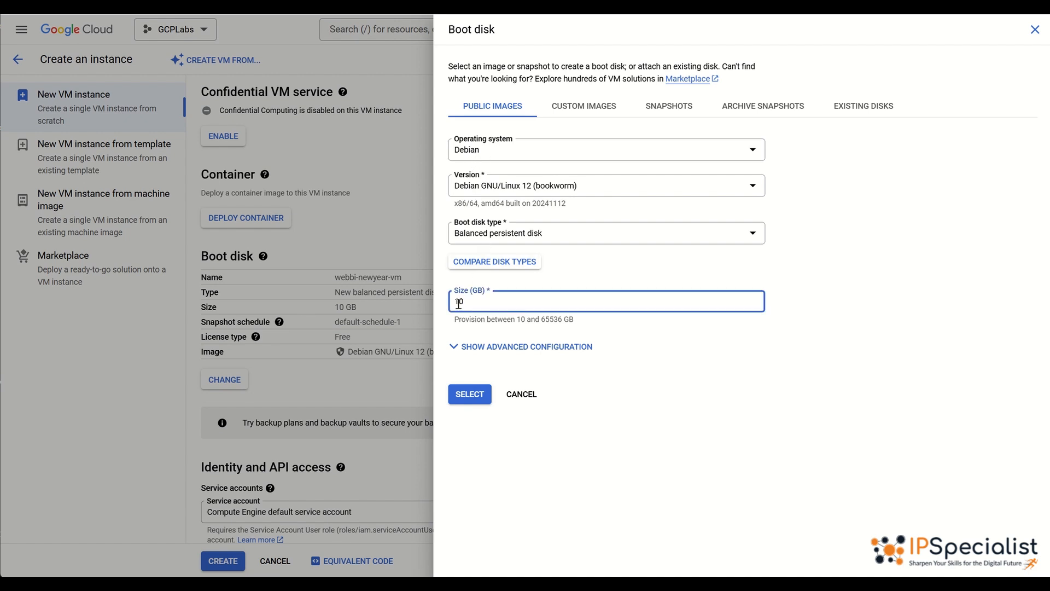
key("BackSpace")
type("5")
left_click(544, 414)
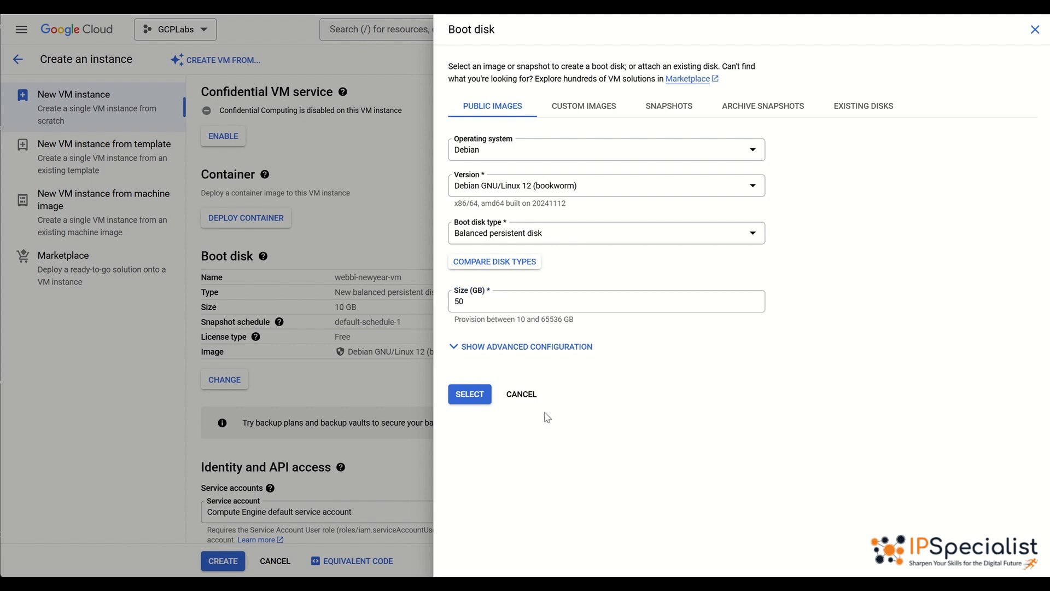
left_click(472, 398)
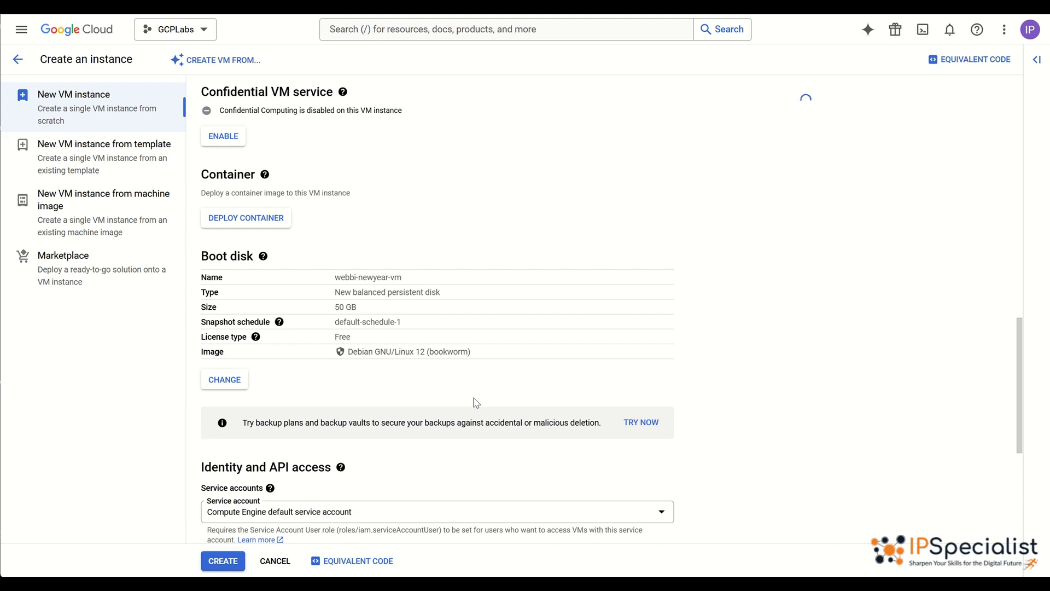
Allow both HTTP and HTTPS traffic in the instance's firewall settings
scroll(475, 402, "down", 5)
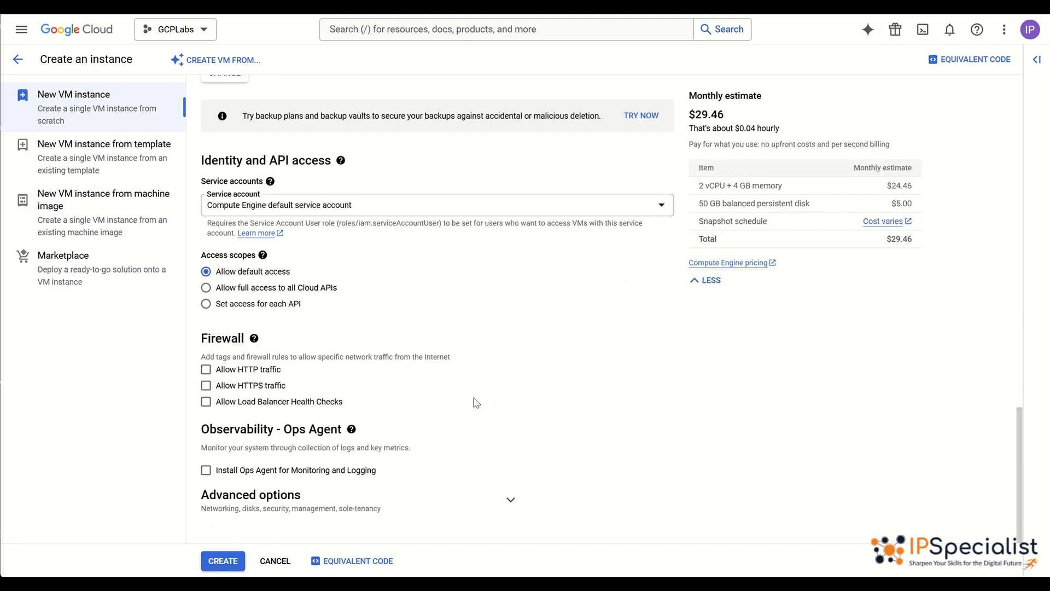
left_click(251, 374)
left_click(247, 389)
scroll(246, 389, "up", 2)
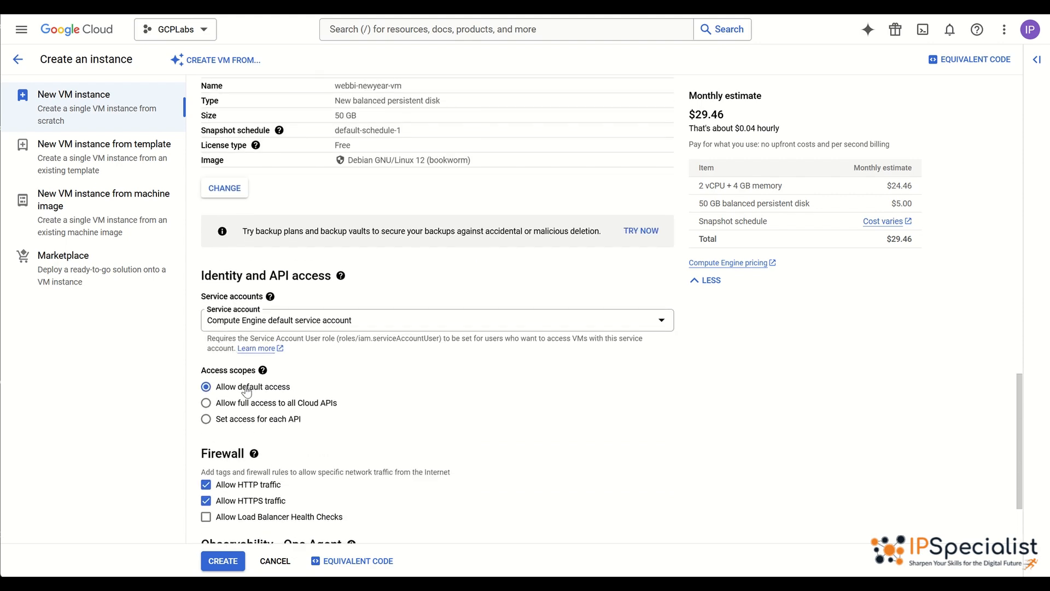
scroll(247, 388, "down", 2)
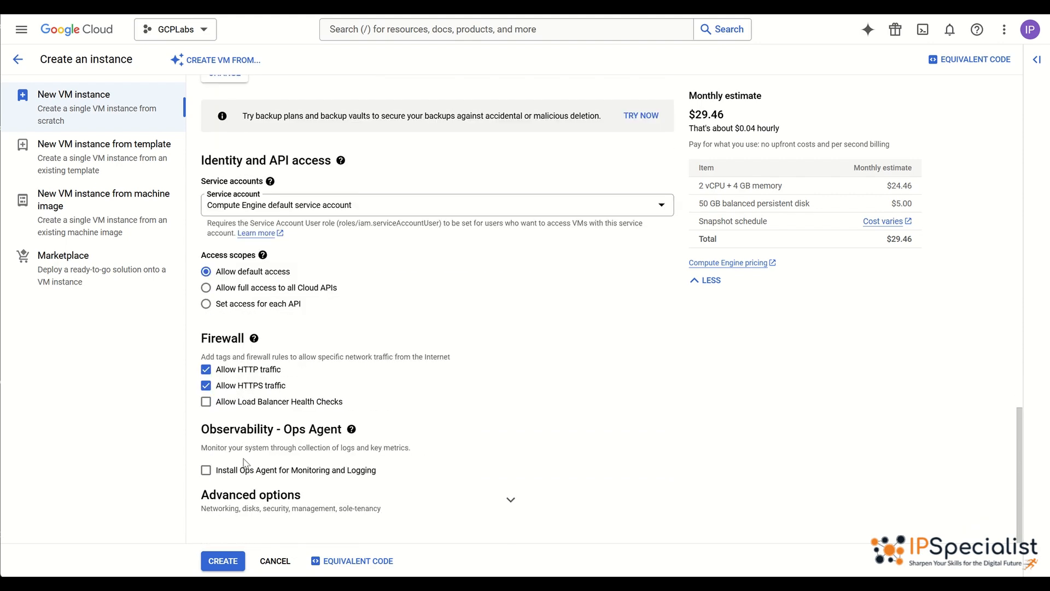
In the advanced networking options, replace the babsegal network interface with one on the default-vpc network and subnetwork, and create the VM instance
left_click(252, 508)
scroll(253, 508, "down", 3)
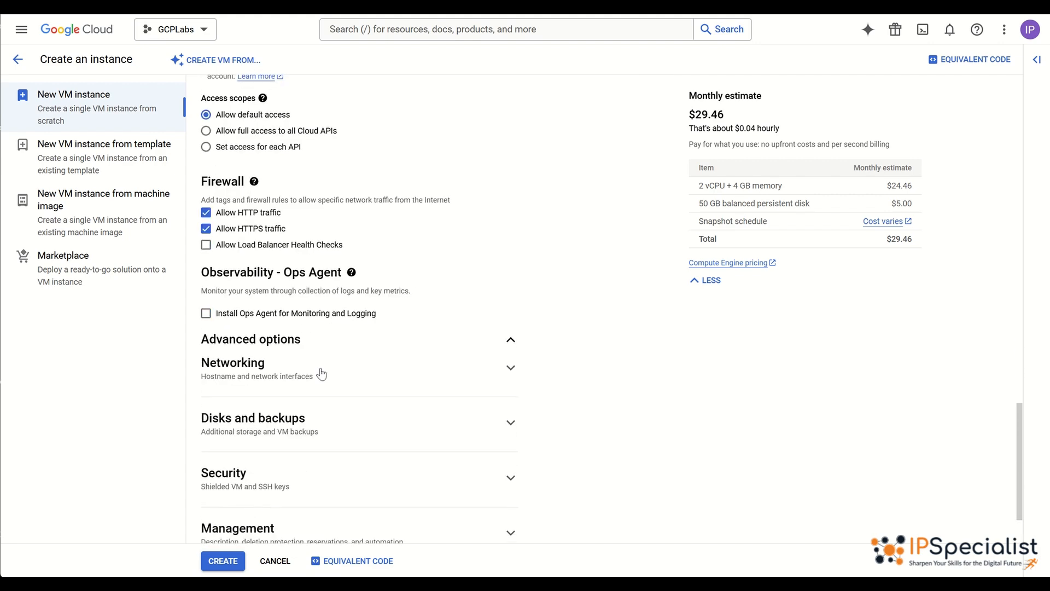
left_click(321, 374)
scroll(322, 372, "down", 2)
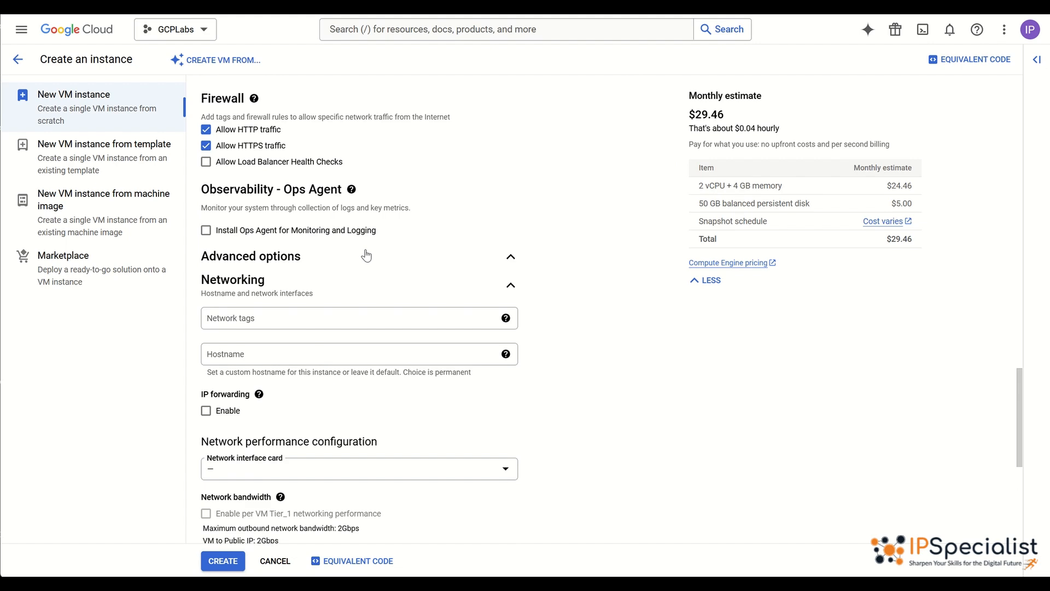
scroll(366, 249, "down", 4)
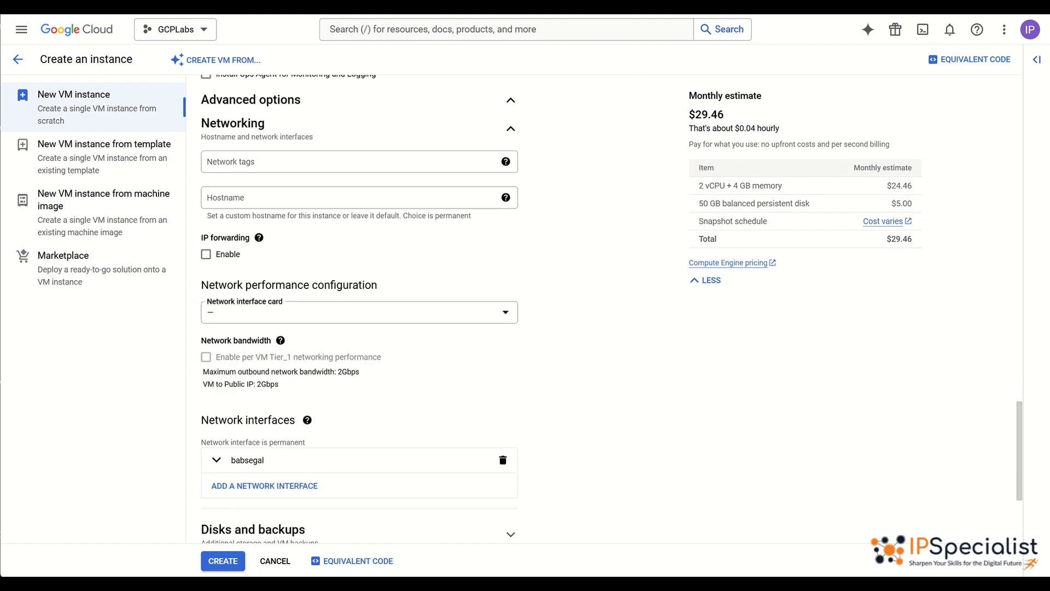
scroll(541, 247, "down", 4)
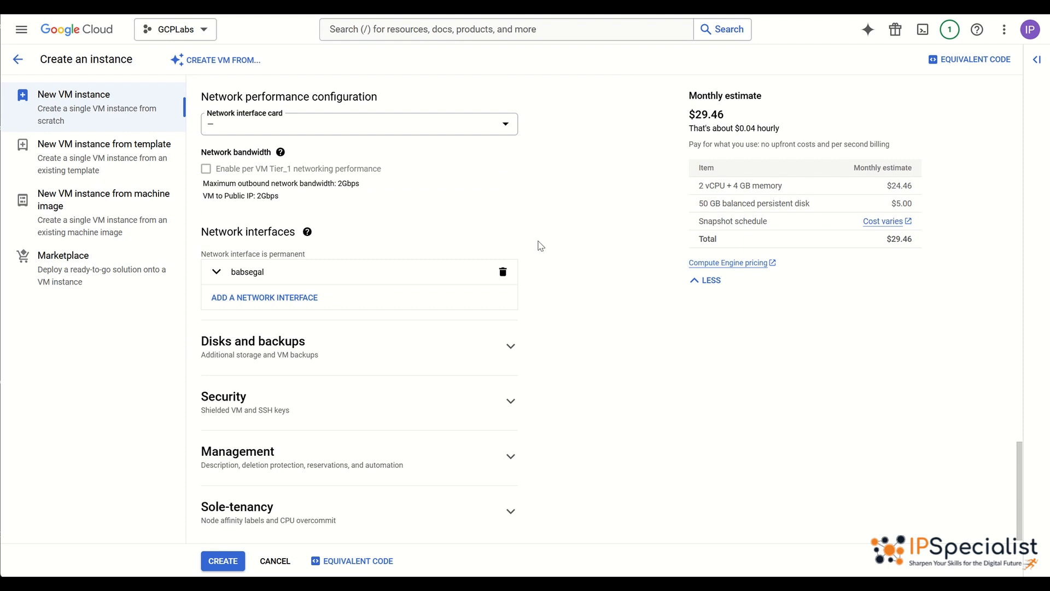
scroll(539, 245, "down", 1)
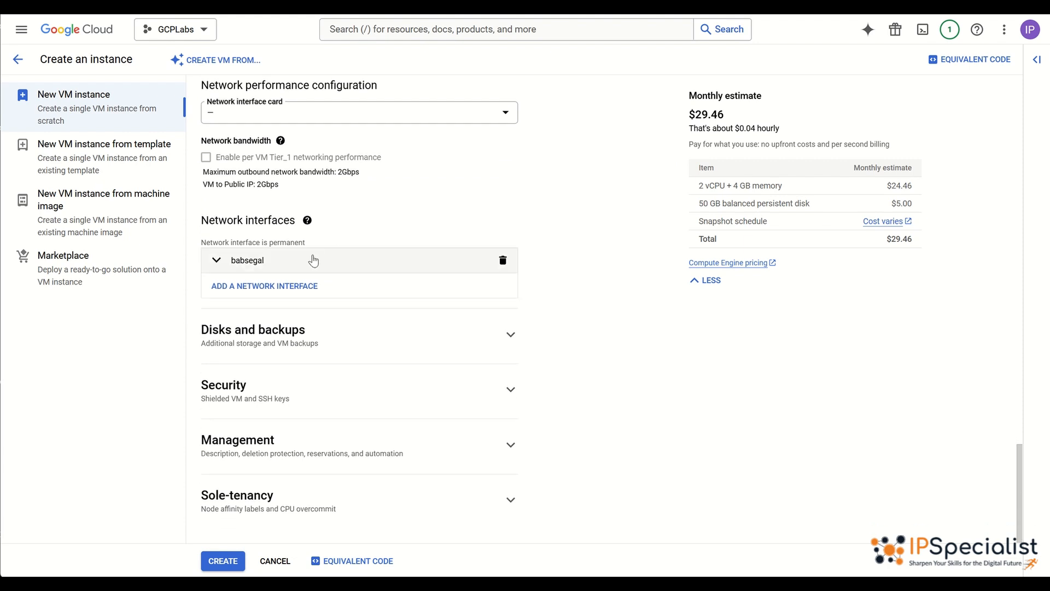
left_click(278, 290)
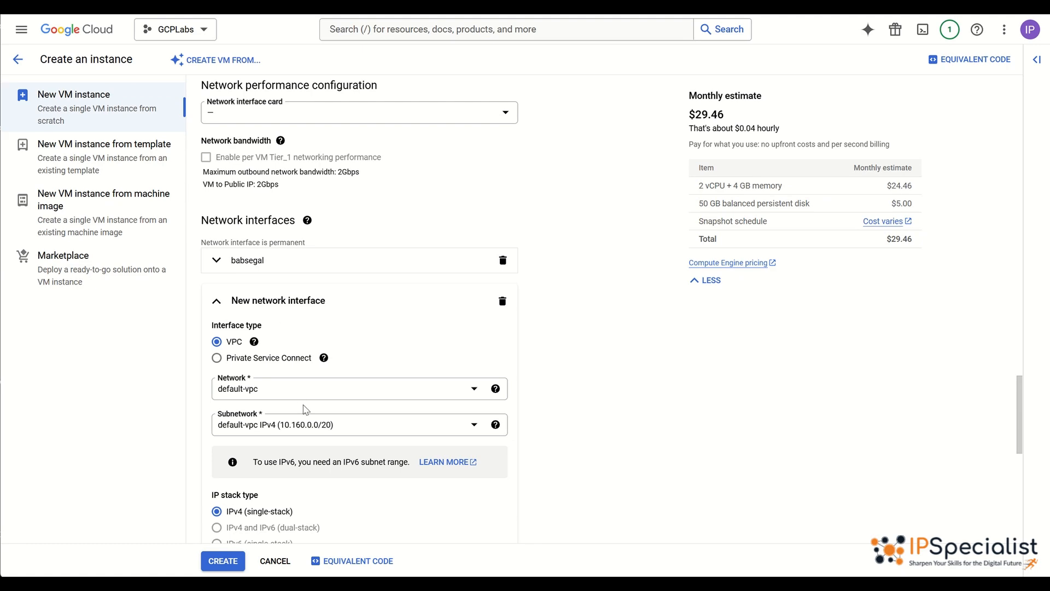
scroll(305, 410, "down", 2)
scroll(306, 410, "down", 5)
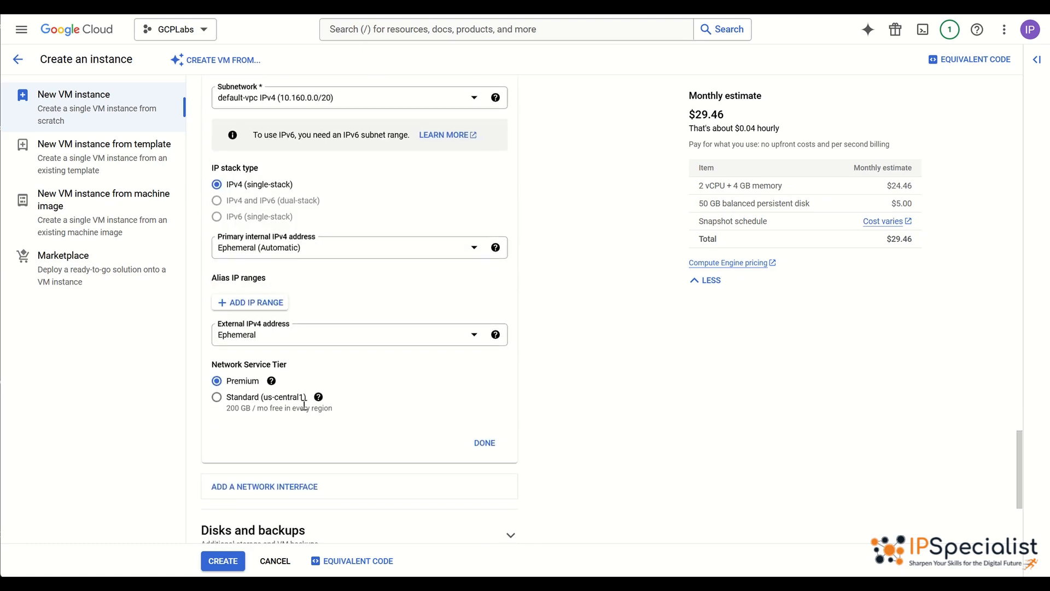
left_click(484, 444)
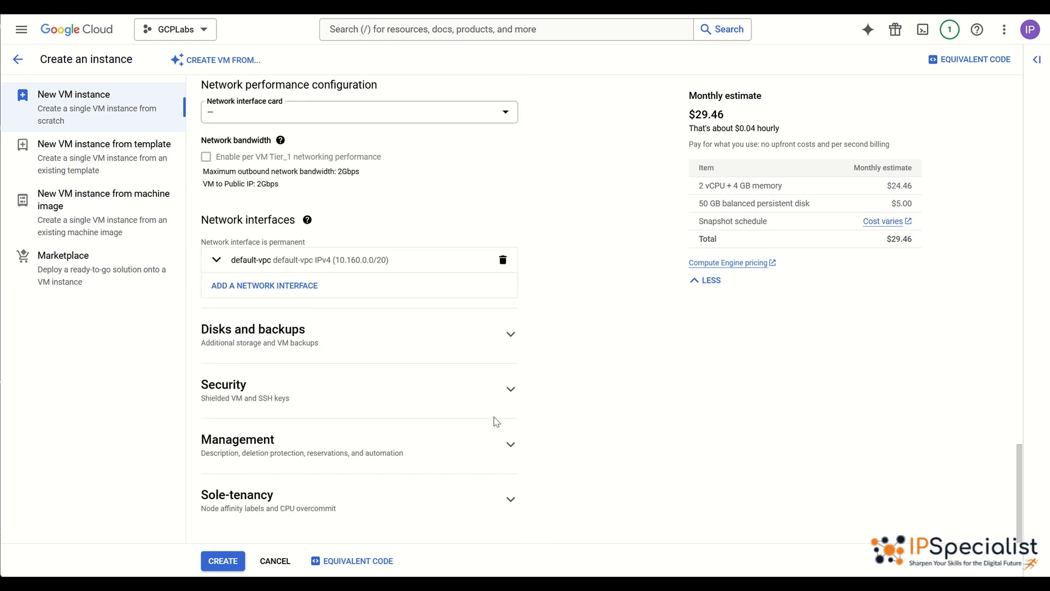
left_click(223, 560)
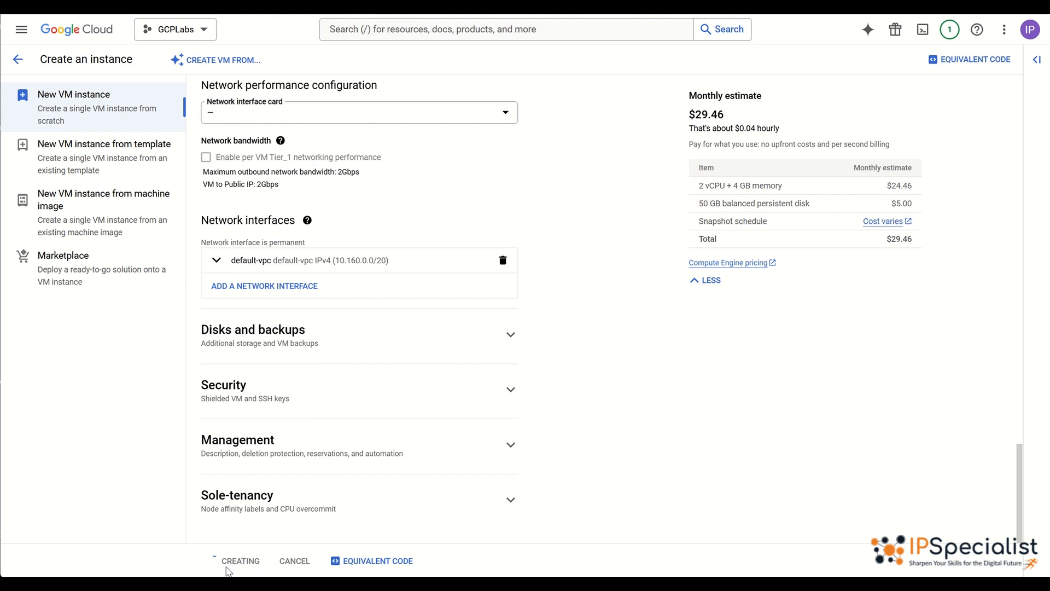